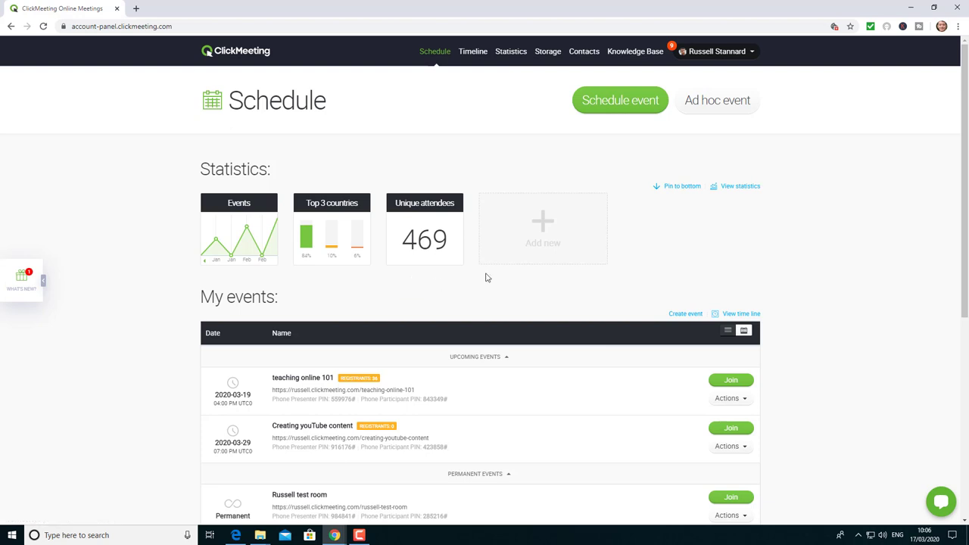
# Step: Schedule a new event and name its room 'How to teach online Express Publishing'
pyautogui.click(615, 103)
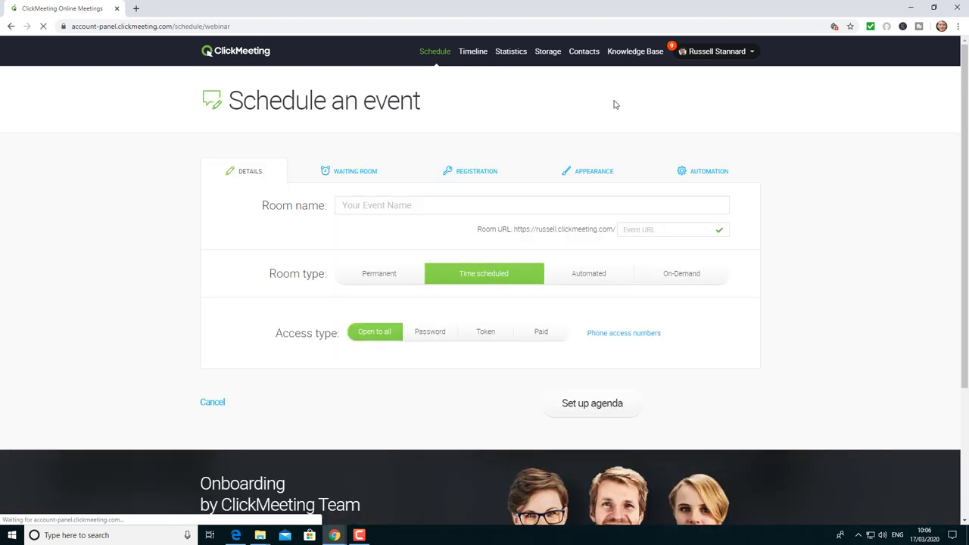
pyautogui.click(429, 203)
pyautogui.write('H')
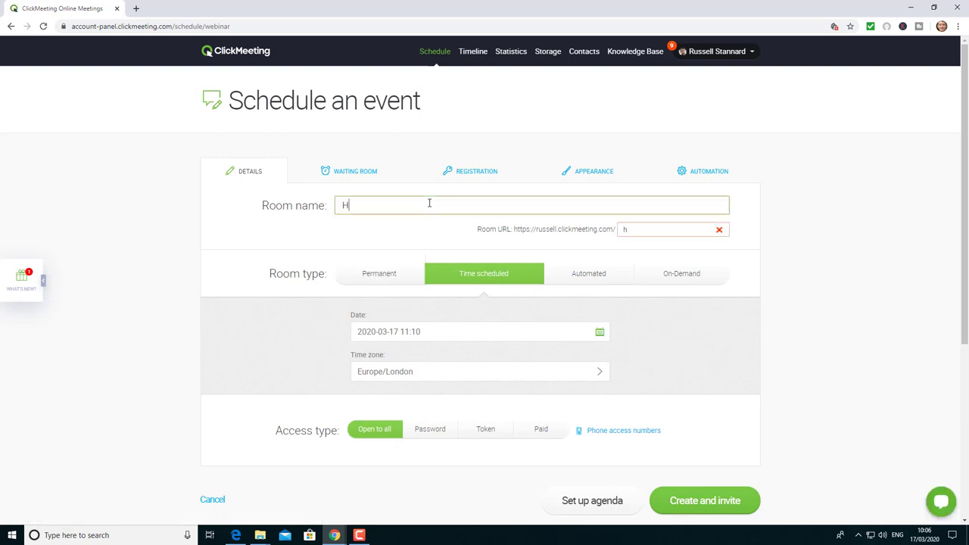
pyautogui.write('ow to teach online')
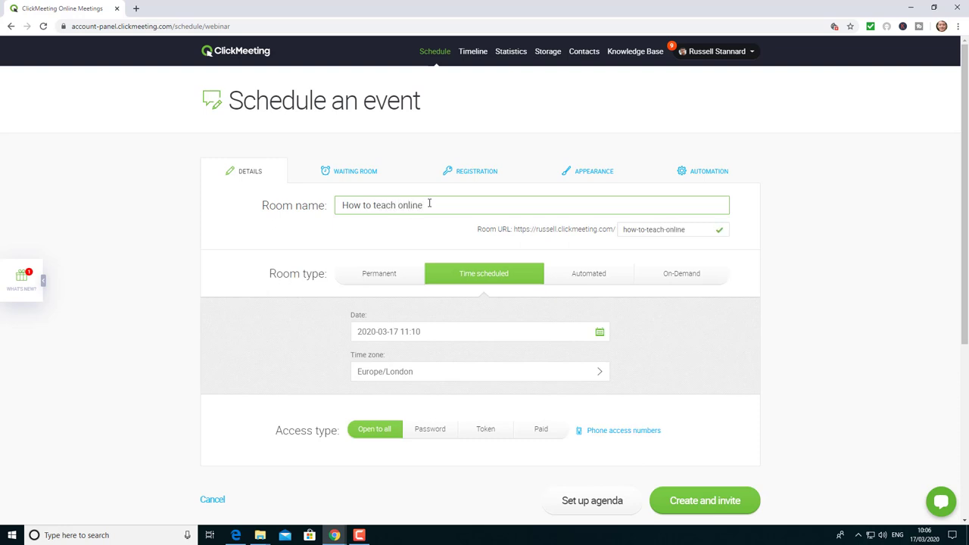
pyautogui.write(' Express Publishing')
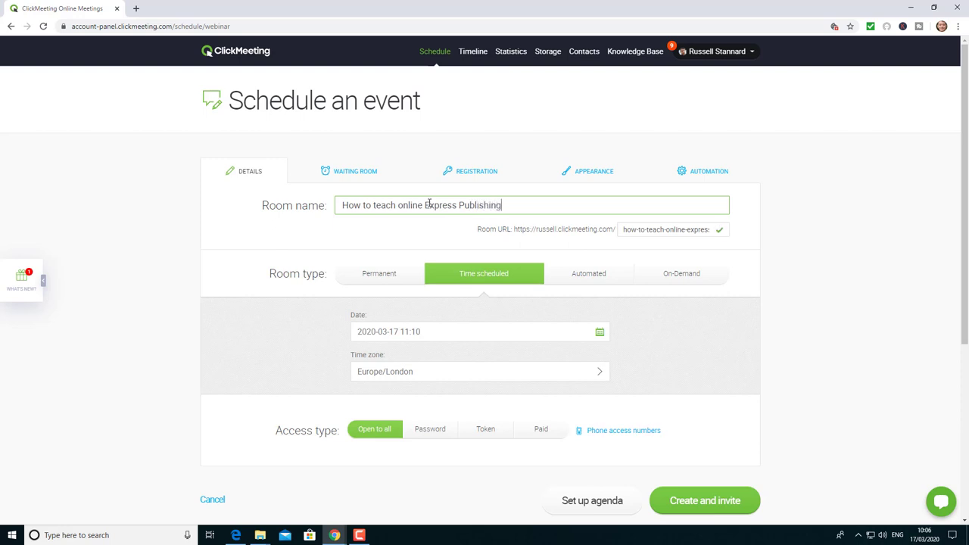
# Step: Date the webinar 20 March 2020, starting at 16:00 with a 02 h duration
pyautogui.click(440, 329)
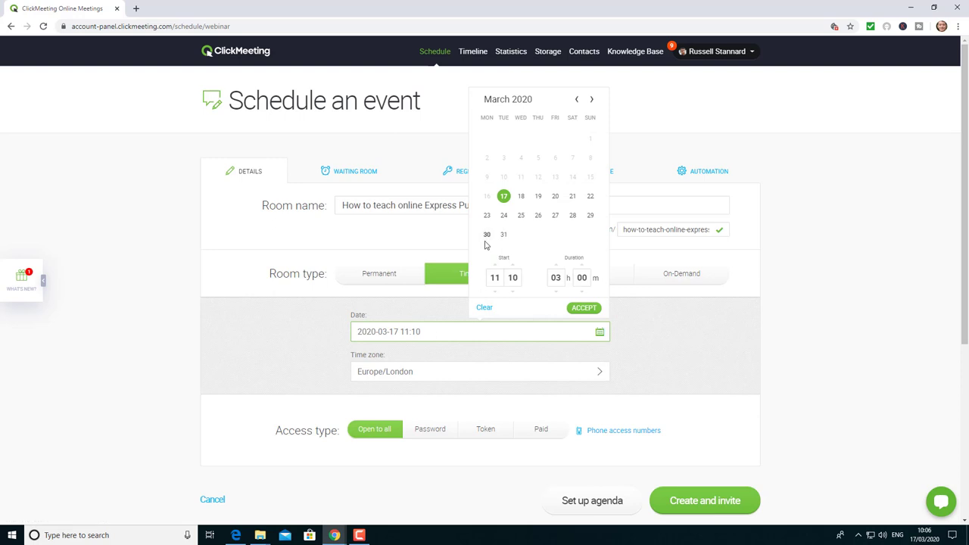
pyautogui.click(555, 196)
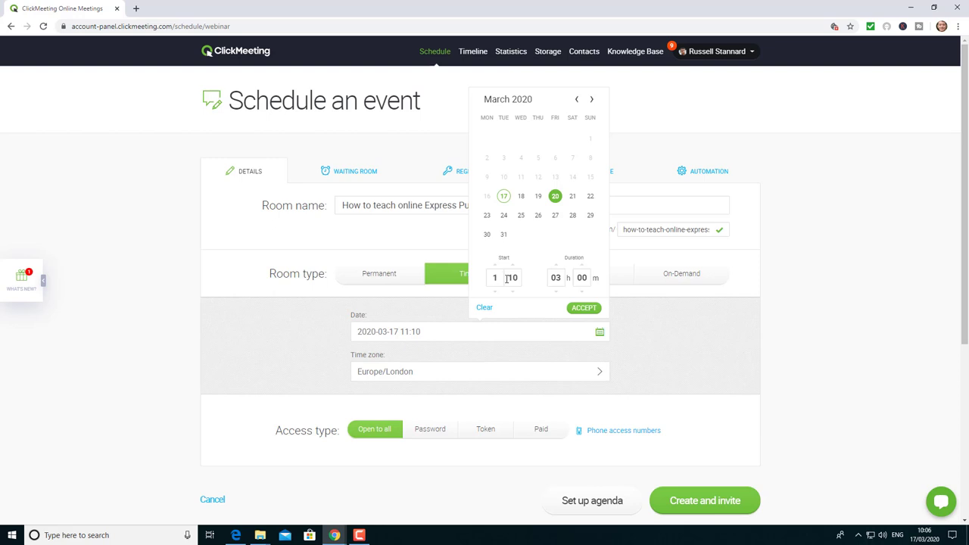
pyautogui.scroll(5, 496, 277)
pyautogui.click(523, 277)
pyautogui.press('BackSpace')
pyautogui.press('BackSpace')
pyautogui.write('00')
pyautogui.press('BackSpace')
pyautogui.press('BackSpace')
pyautogui.write('02')
pyautogui.click(586, 310)
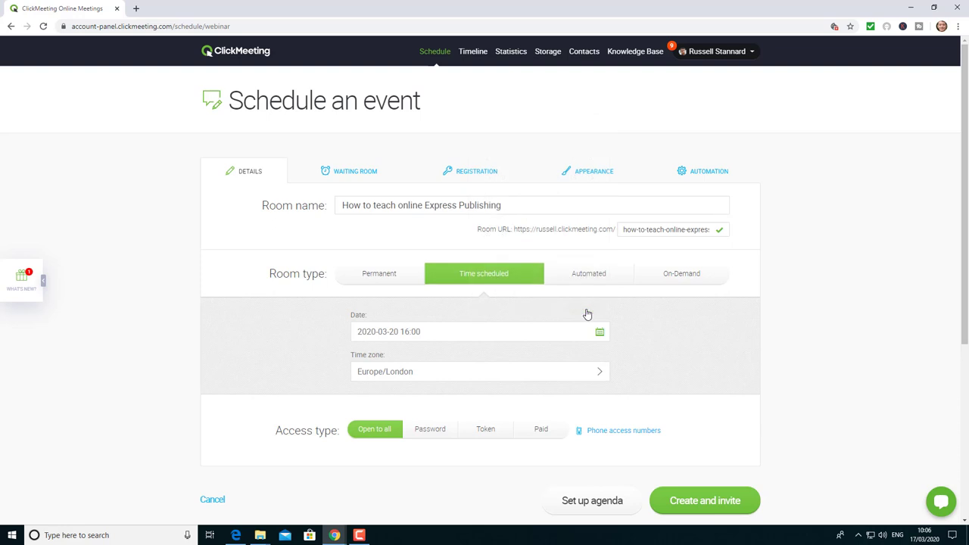
# Step: Create the webinar, then reopen it from the Dashboard at its Registration settings
pyautogui.click(714, 504)
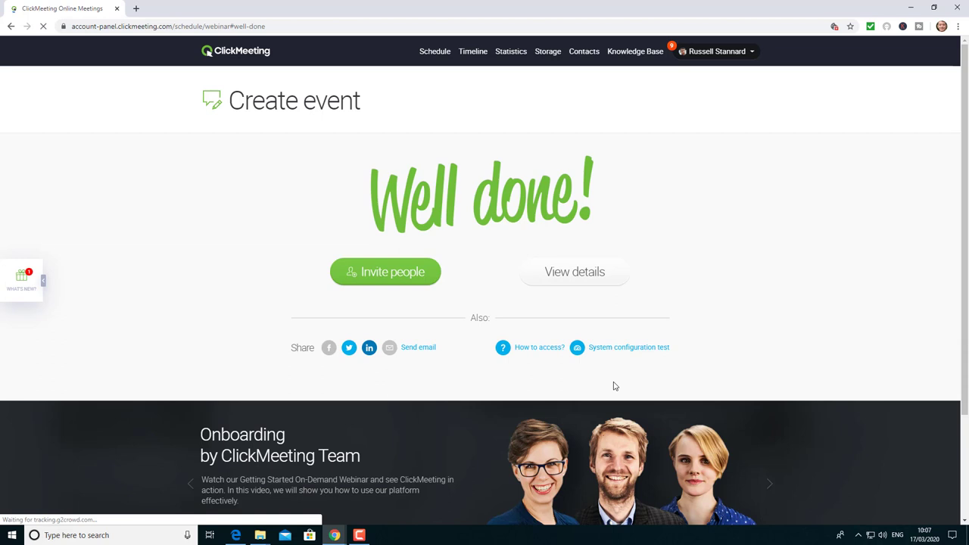
pyautogui.click(426, 75)
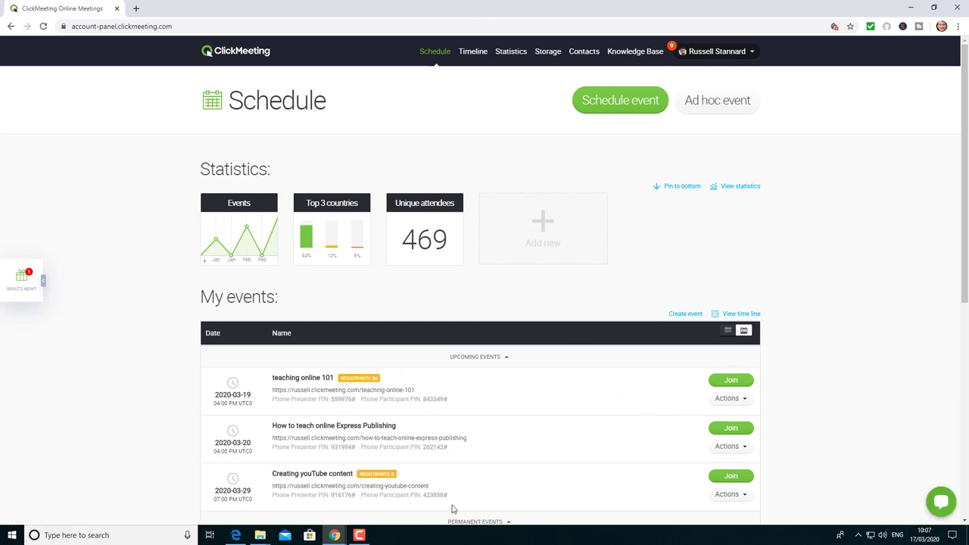
pyautogui.click(727, 446)
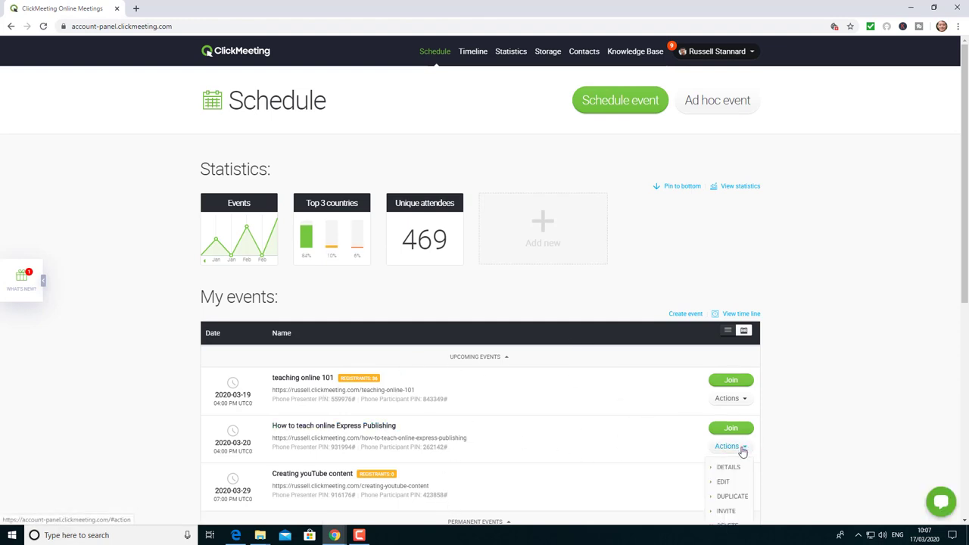
pyautogui.click(725, 482)
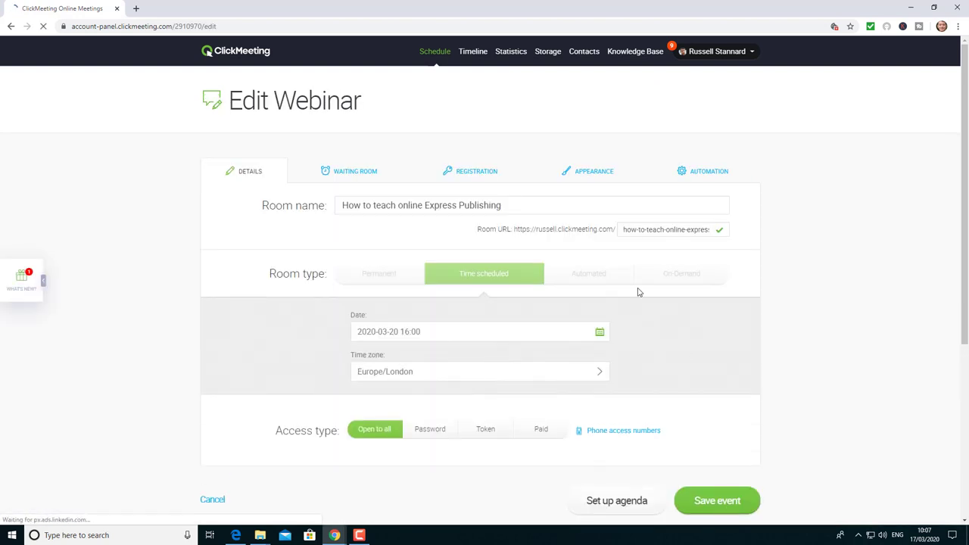
pyautogui.click(478, 171)
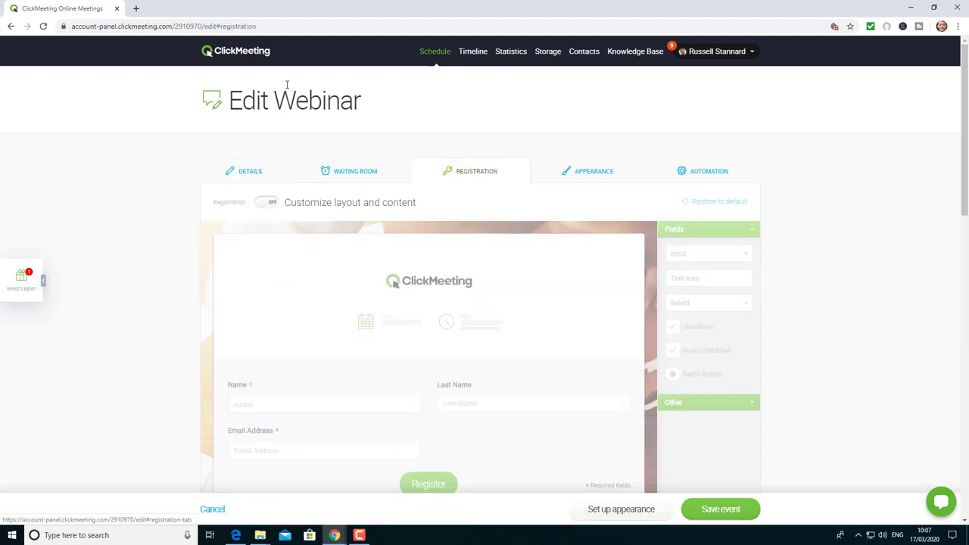
# Step: Switch webinar registration ON with the Name, Last Name and Email form, then go to Automation
pyautogui.click(272, 203)
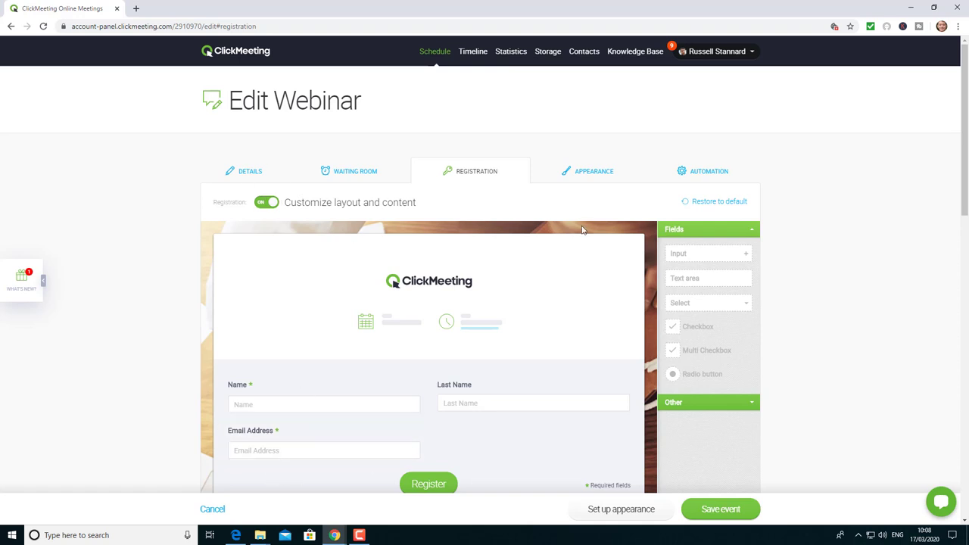
pyautogui.click(698, 173)
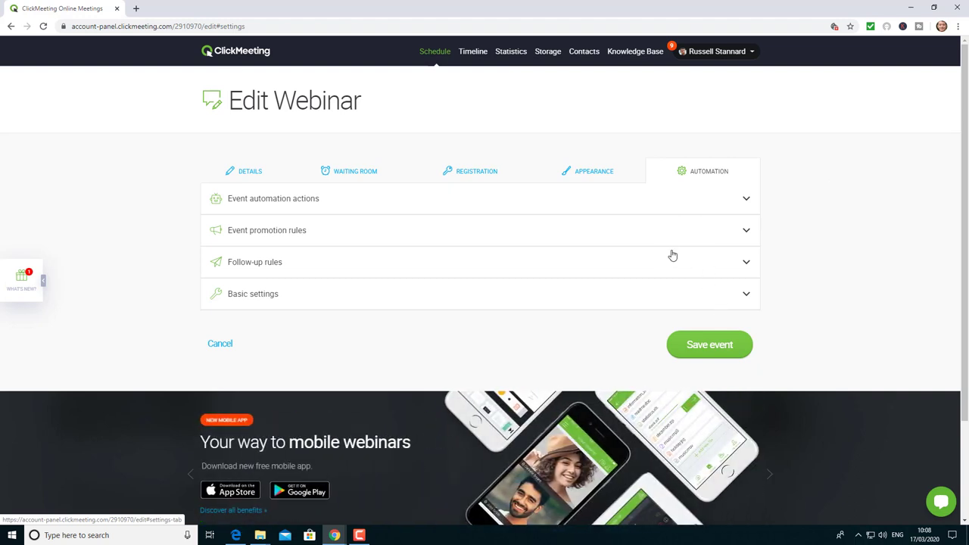
# Step: In Follow-up rules, erase the thank-you page URL and add the webinar recording to the email
pyautogui.click(744, 264)
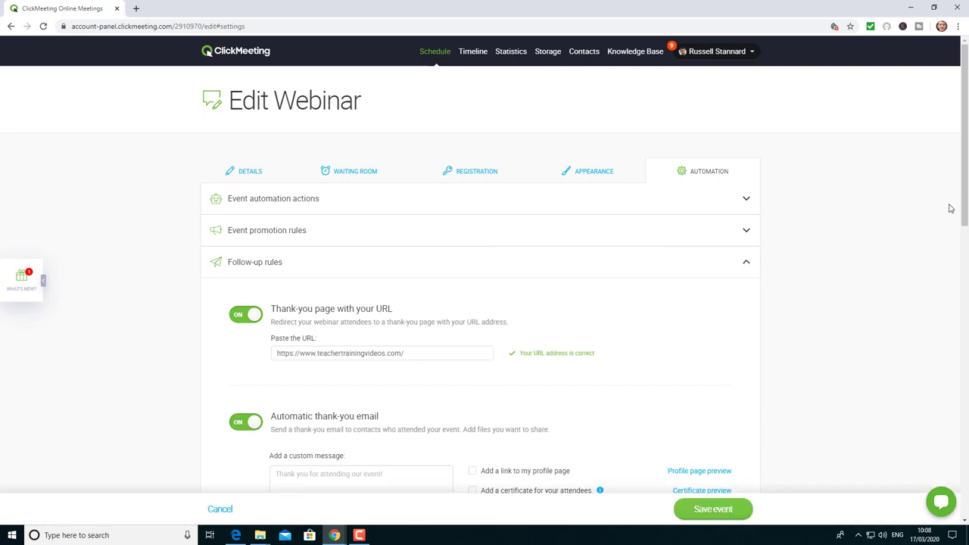
pyautogui.scroll(-1, 407, 293)
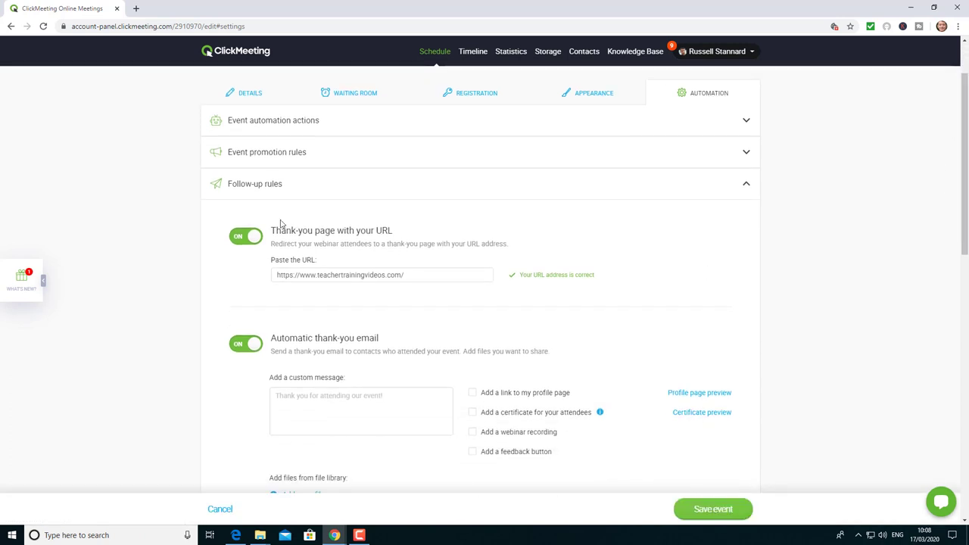
pyautogui.click(433, 275)
pyautogui.press('BackSpace')
pyautogui.press('BackSpace')
pyautogui.press('BackSpace')
pyautogui.press('BackSpace')
pyautogui.press('BackSpace')
pyautogui.press('BackSpace')
pyautogui.press('BackSpace')
pyautogui.press('BackSpace')
pyautogui.press('BackSpace')
pyautogui.press('BackSpace')
pyautogui.press('BackSpace')
pyautogui.press('BackSpace')
pyautogui.press('BackSpace')
pyautogui.press('BackSpace')
pyautogui.press('BackSpace')
pyautogui.press('BackSpace')
pyautogui.press('BackSpace')
pyautogui.press('BackSpace')
pyautogui.press('BackSpace')
pyautogui.press('BackSpace')
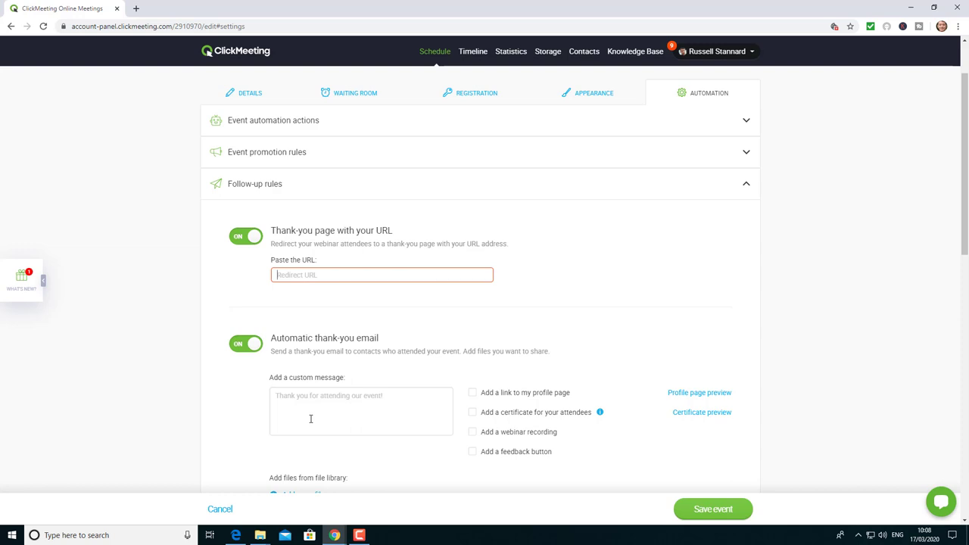
pyautogui.click(474, 434)
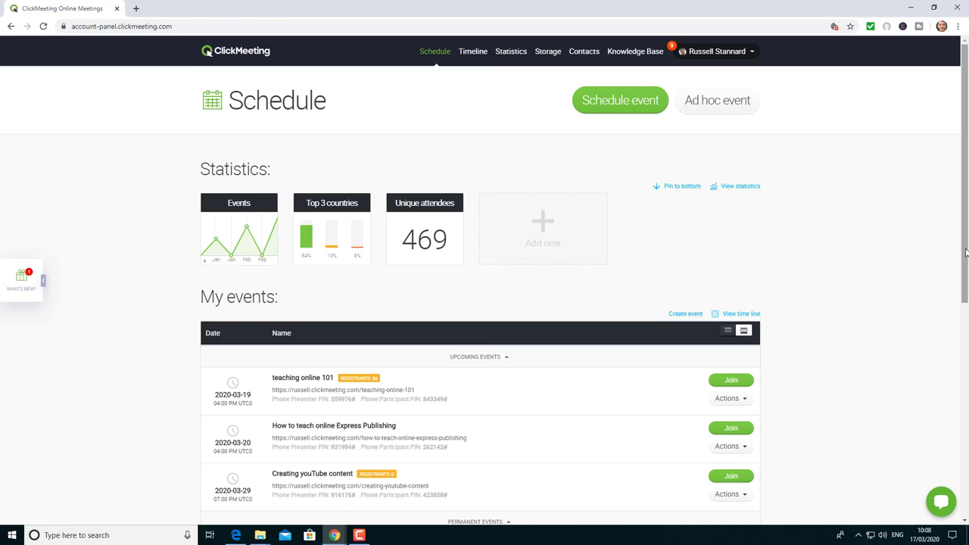
# Step: Test the webcam on then off in the room, and show the My files presentation list
pyautogui.scroll(-3, 965, 252)
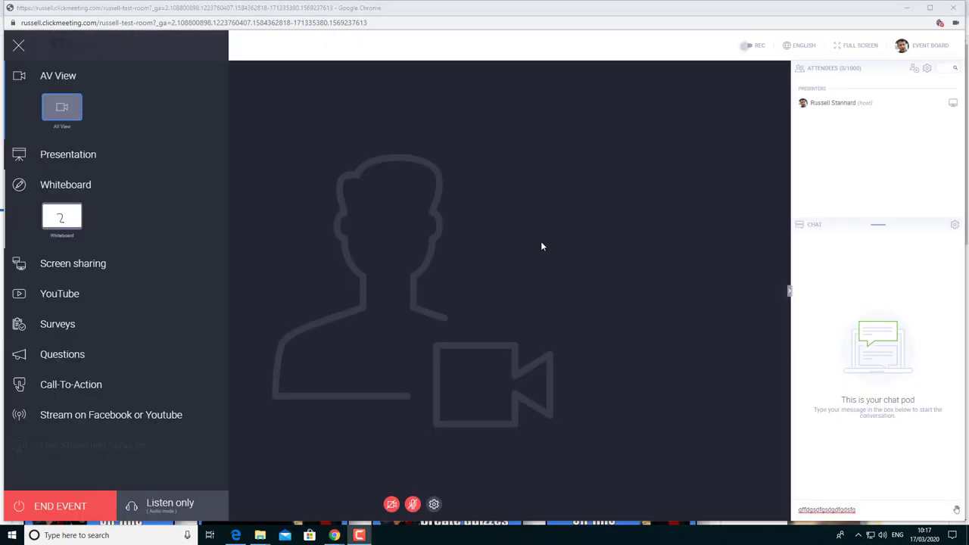
pyautogui.click(256, 218)
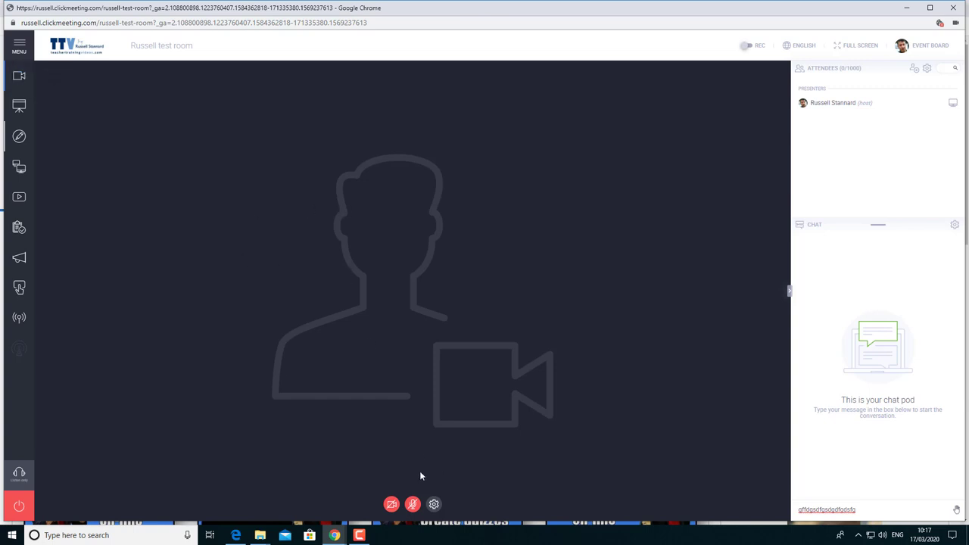
pyautogui.click(391, 504)
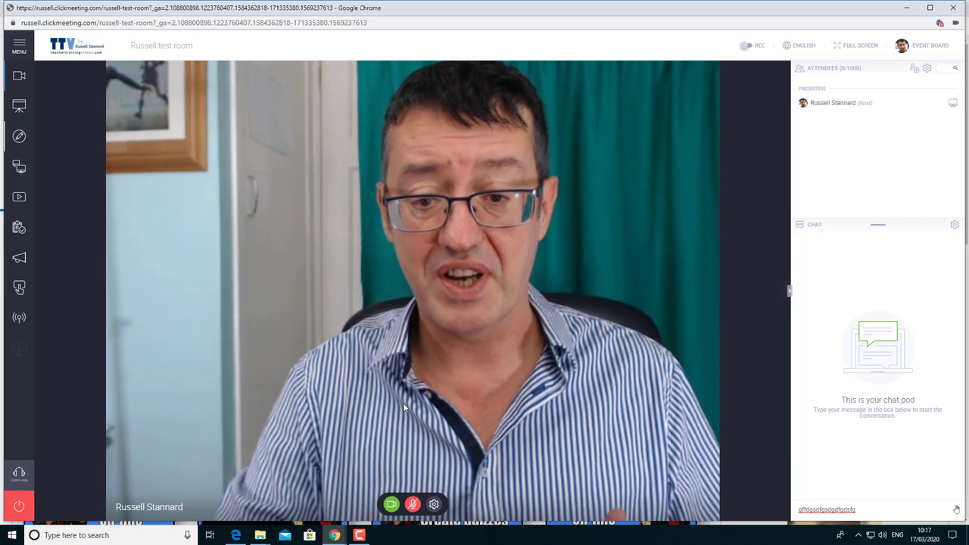
pyautogui.click(391, 505)
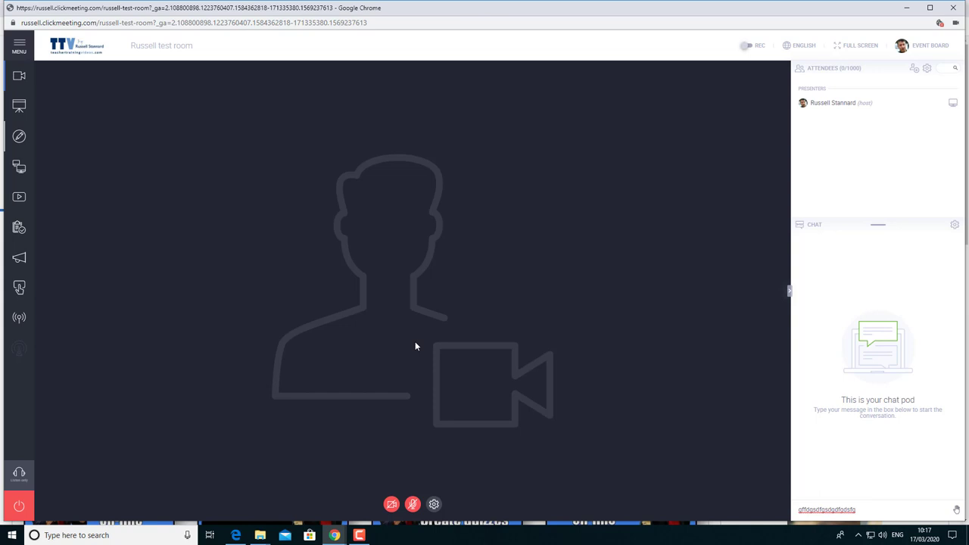
pyautogui.click(21, 107)
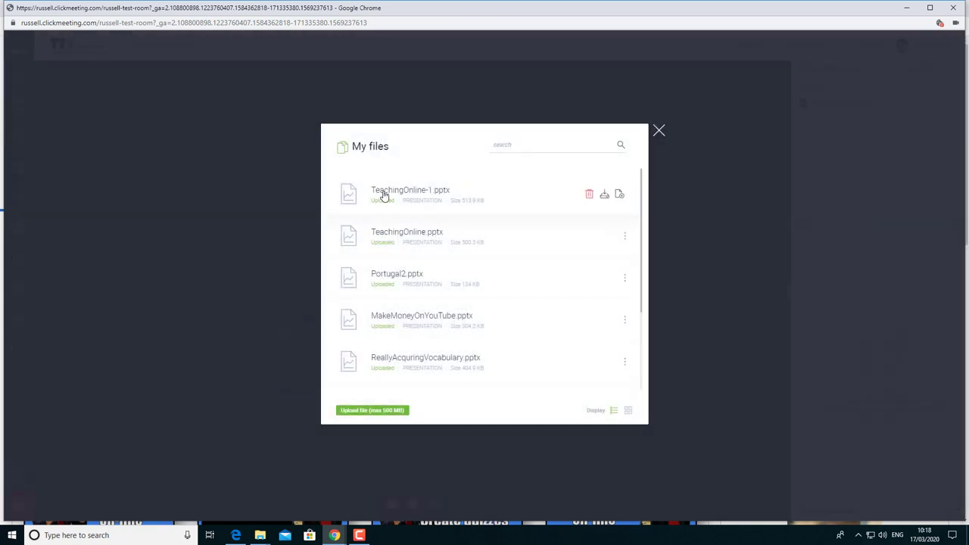
# Step: Load TeachingOnline-1.pptx, go to slide 6, and circle two bullets with the pen, the second in light grey
pyautogui.click(384, 195)
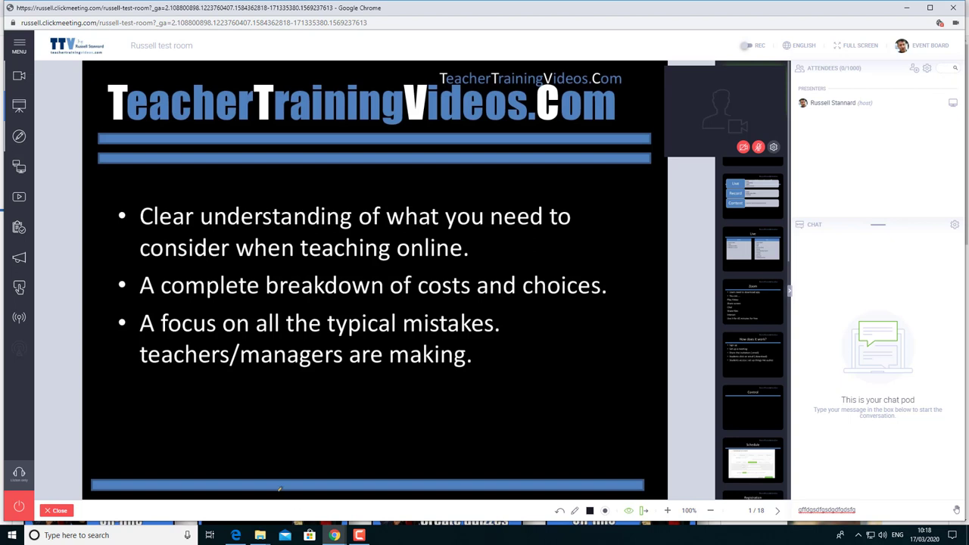
pyautogui.click(778, 510)
pyautogui.click(778, 510)
pyautogui.click(777, 511)
pyautogui.click(777, 511)
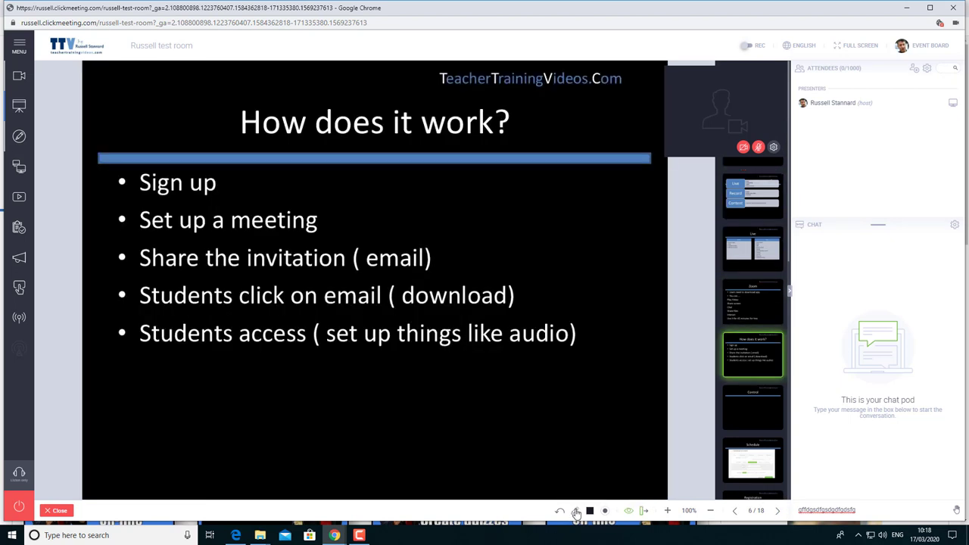
pyautogui.click(575, 512)
pyautogui.moveTo(159, 202)
pyautogui.mouseDown()
pyautogui.moveTo(371, 227)
pyautogui.moveTo(216, 241)
pyautogui.mouseUp()
pyautogui.click(589, 511)
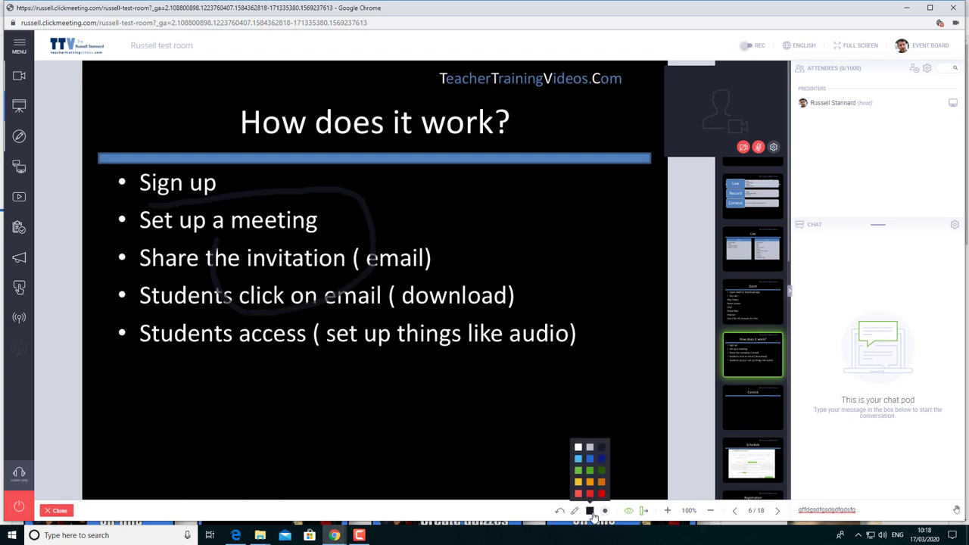
pyautogui.click(581, 454)
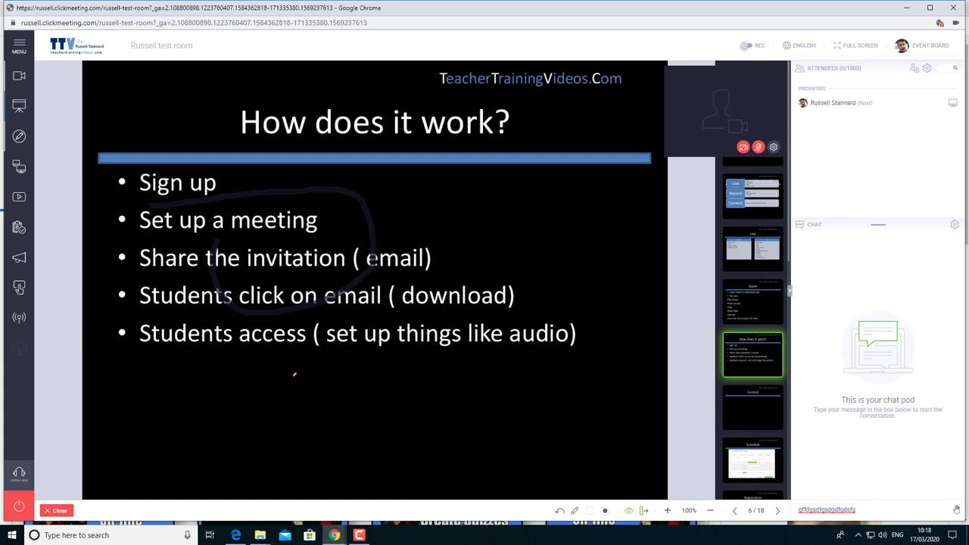
pyautogui.moveTo(231, 350)
pyautogui.mouseDown()
pyautogui.moveTo(275, 295)
pyautogui.moveTo(176, 354)
pyautogui.mouseUp()
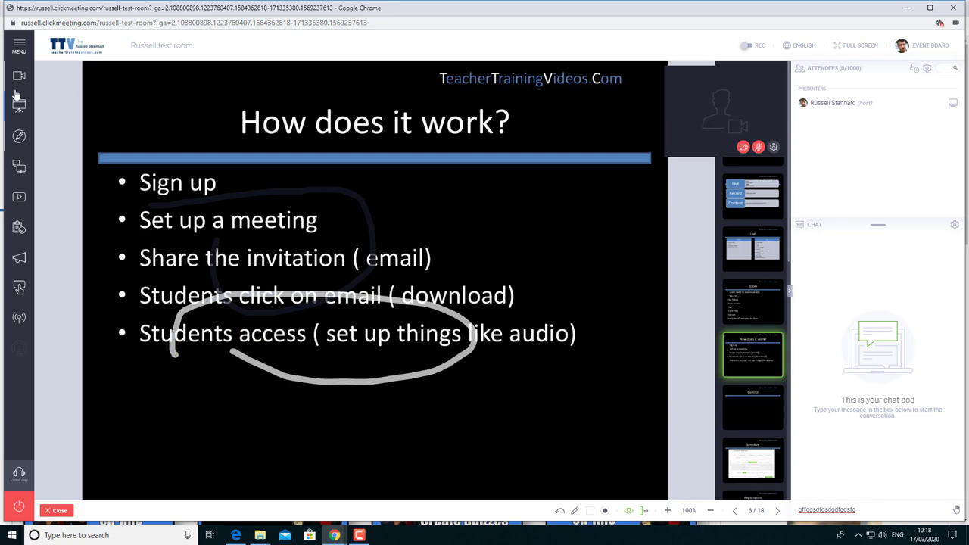
# Step: Draw a black diagonal stroke on the whiteboard, then return to the presentation
pyautogui.click(19, 139)
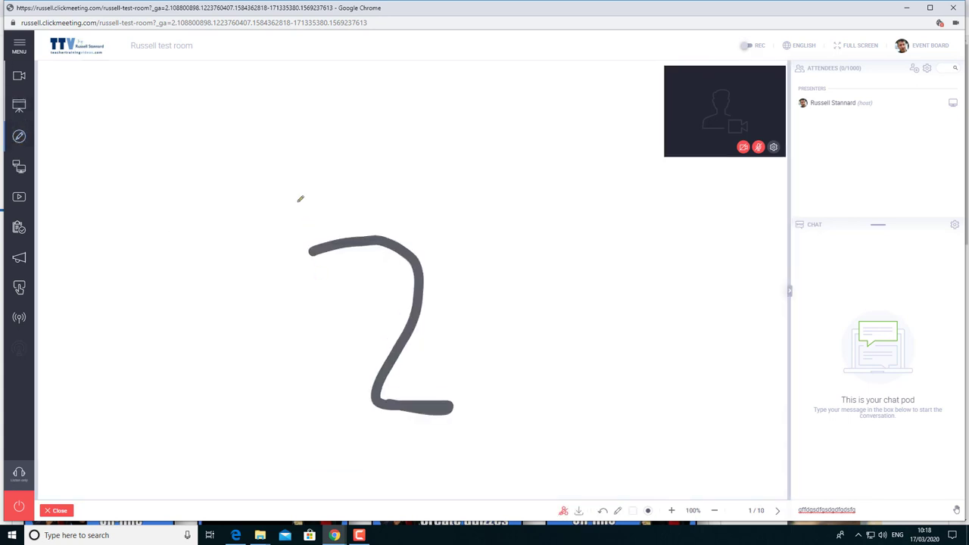
pyautogui.click(633, 511)
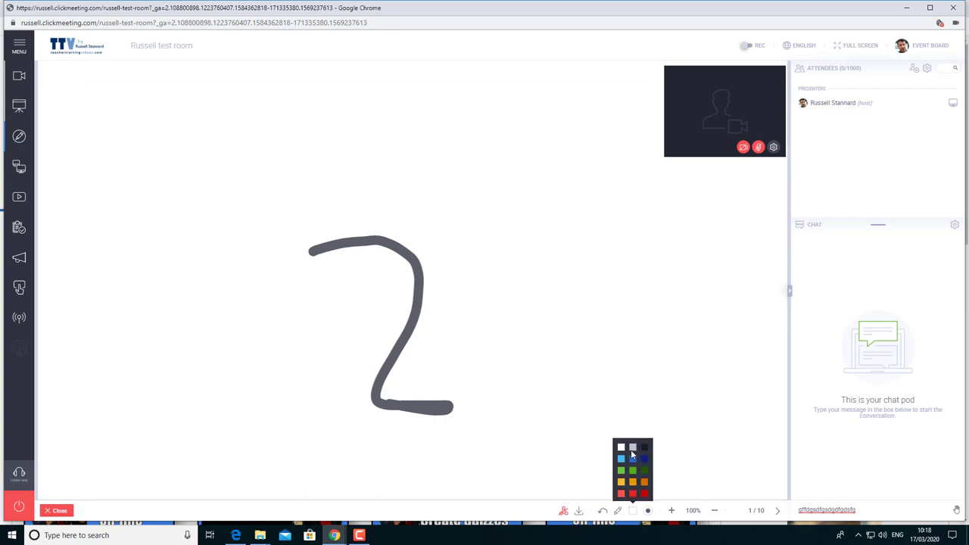
pyautogui.click(643, 448)
pyautogui.moveTo(517, 207); pyautogui.dragTo(627, 362)
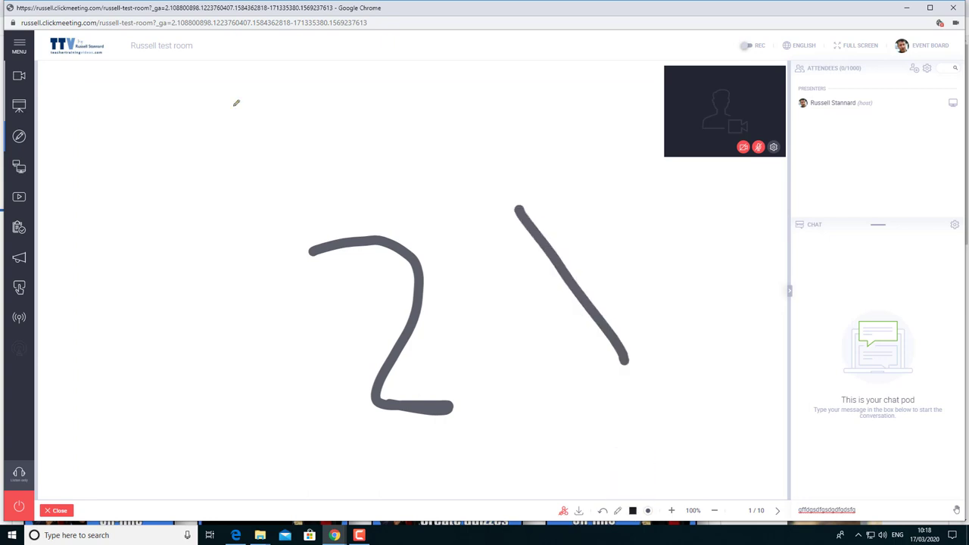
pyautogui.click(27, 107)
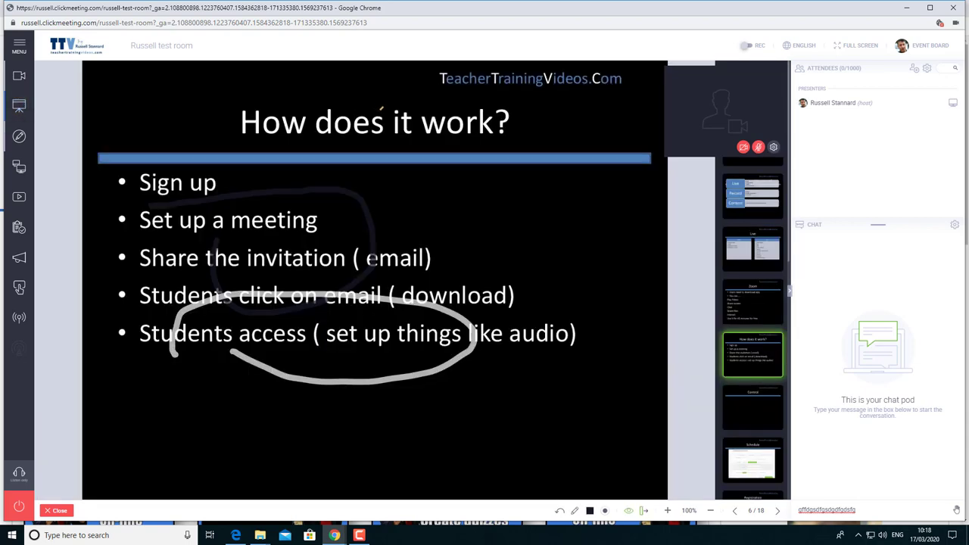
# Step: Share the 'How Does a ClickMeeting Webinar Work?' YouTube video, briefly check screen sharing, then raise the End/Exit prompt
pyautogui.click(20, 197)
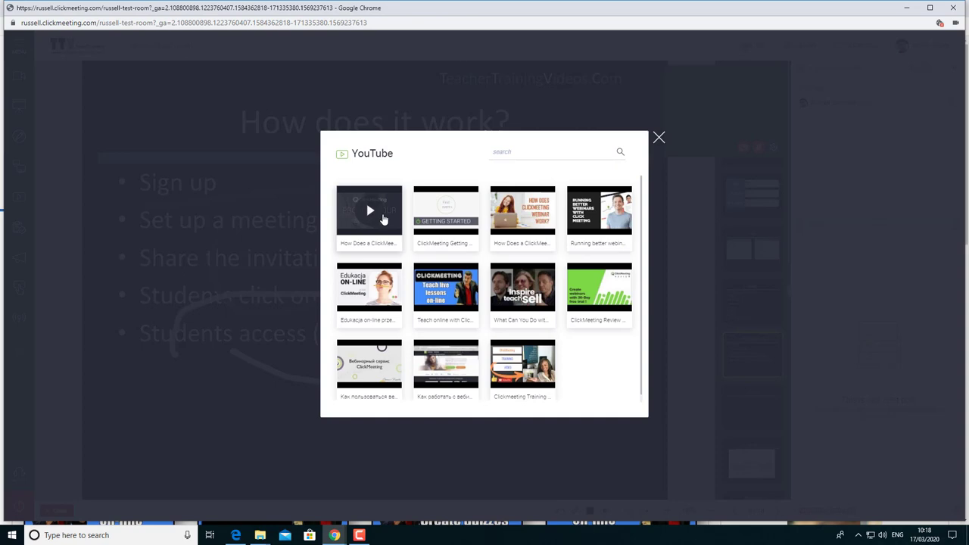
pyautogui.click(383, 218)
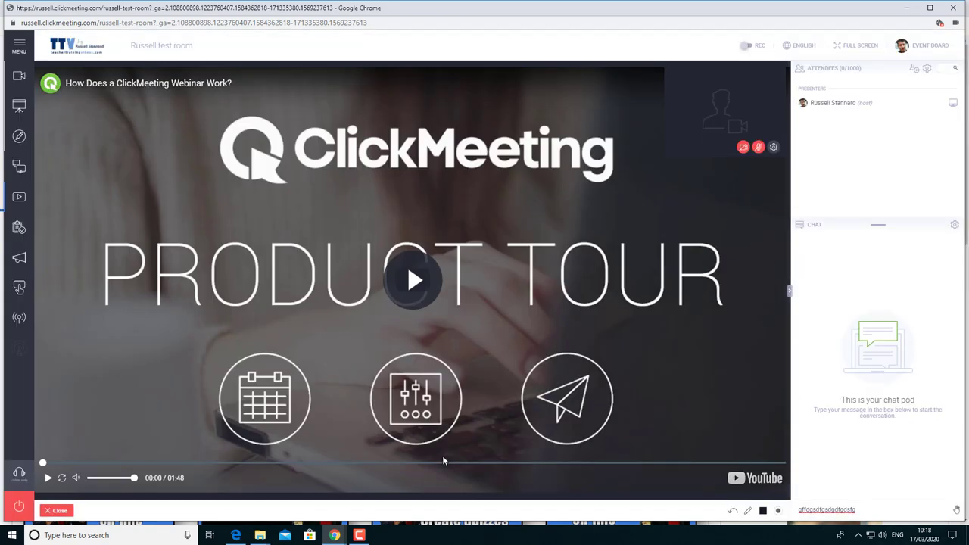
pyautogui.click(22, 170)
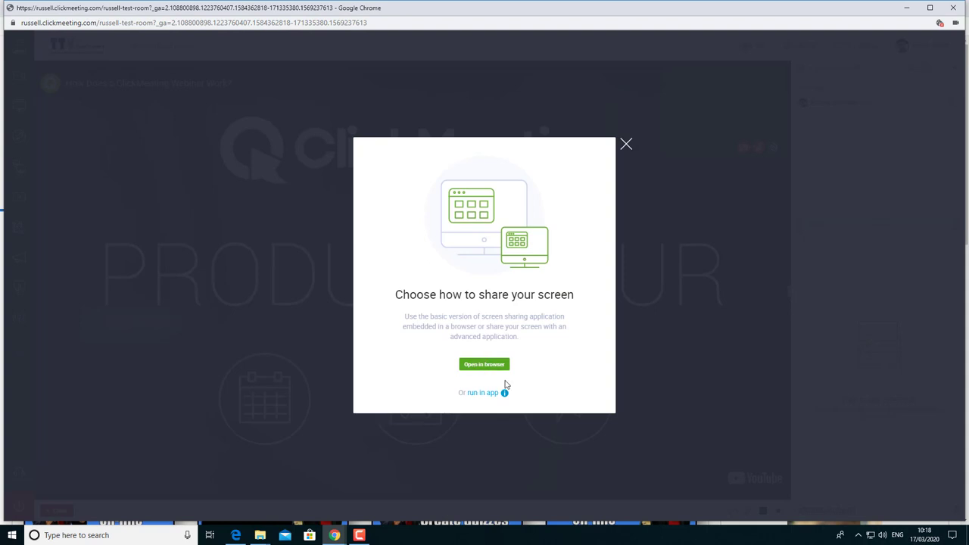
pyautogui.click(625, 145)
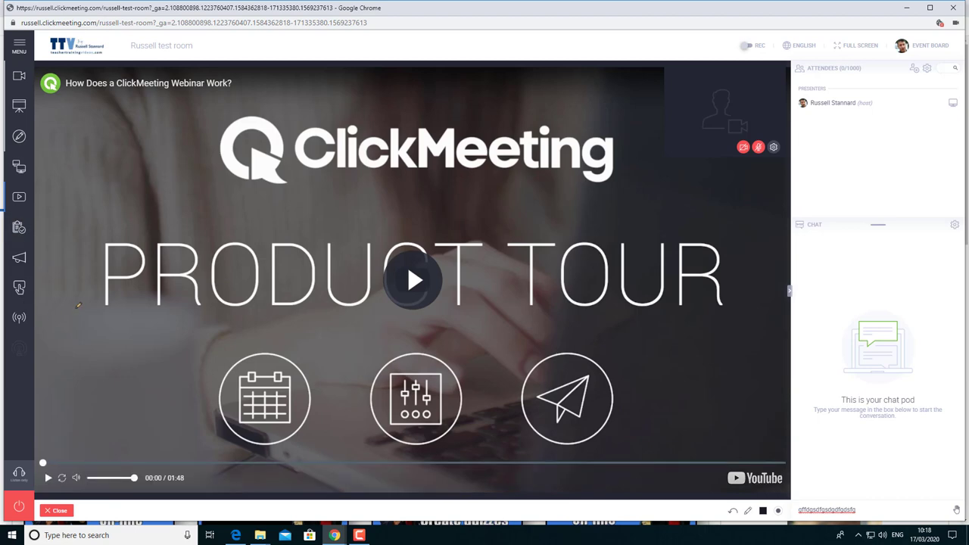
pyautogui.click(19, 505)
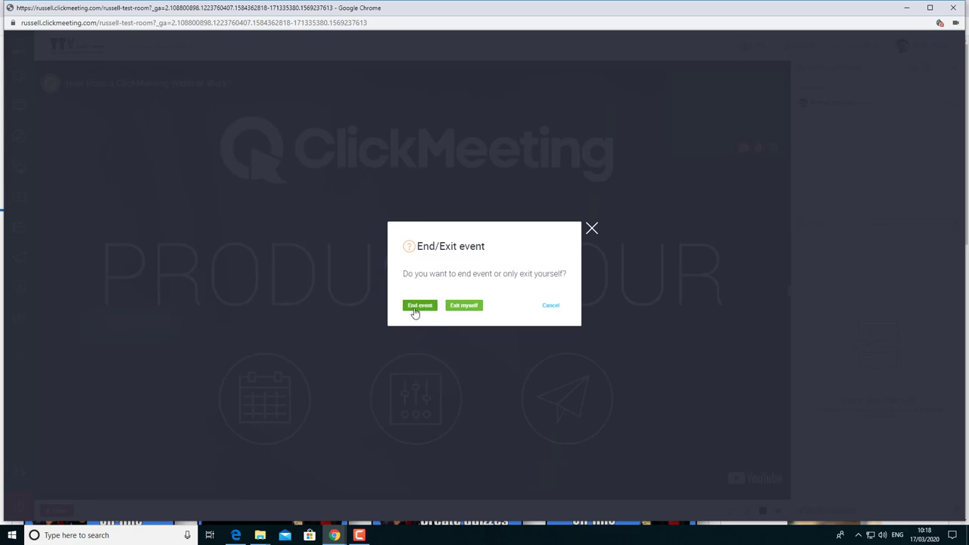
# Step: Choose End event to close the webinar for all attendees
pyautogui.click(423, 307)
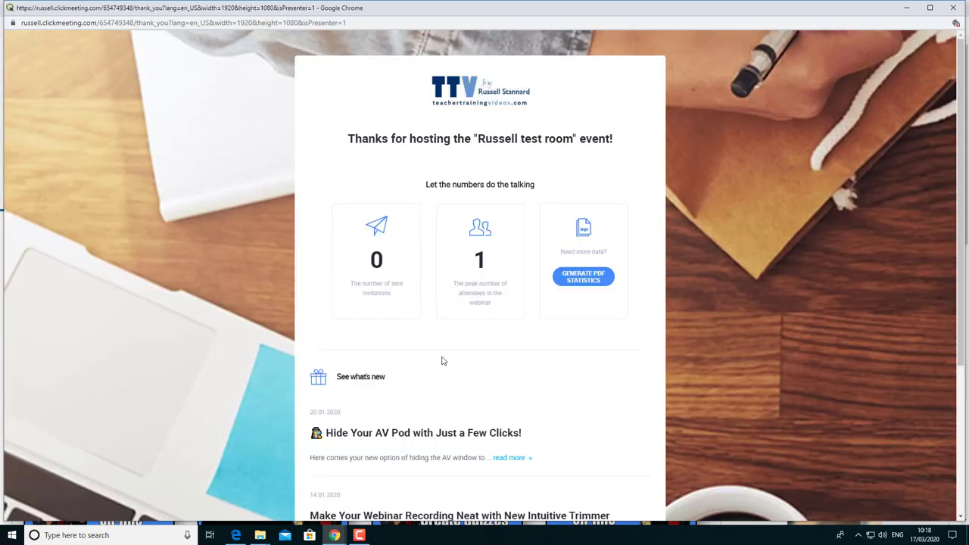